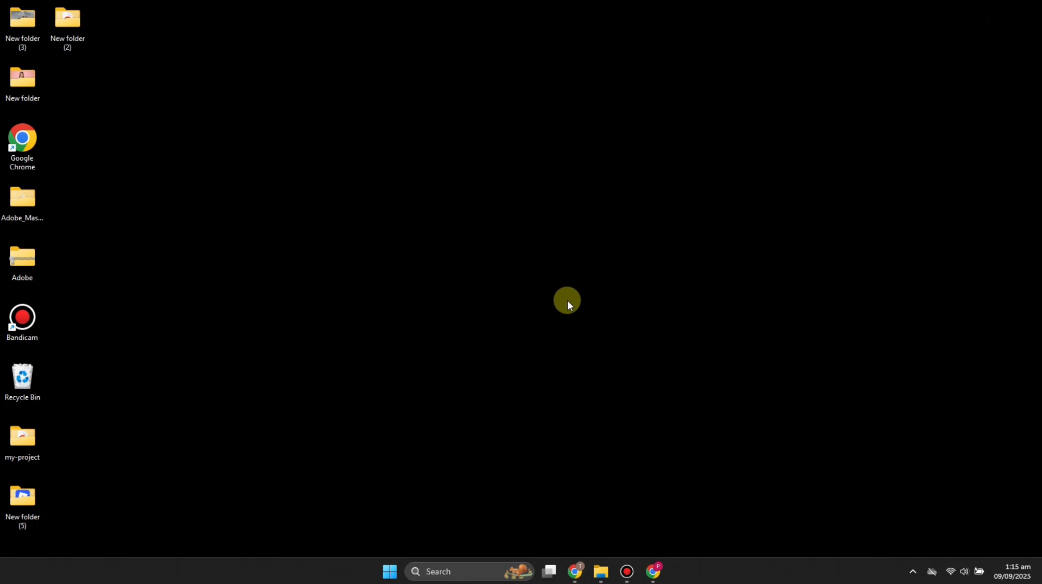
# Step: Launch Microsoft Store from the Windows taskbar search's Recent list
pyautogui.click(451, 570)
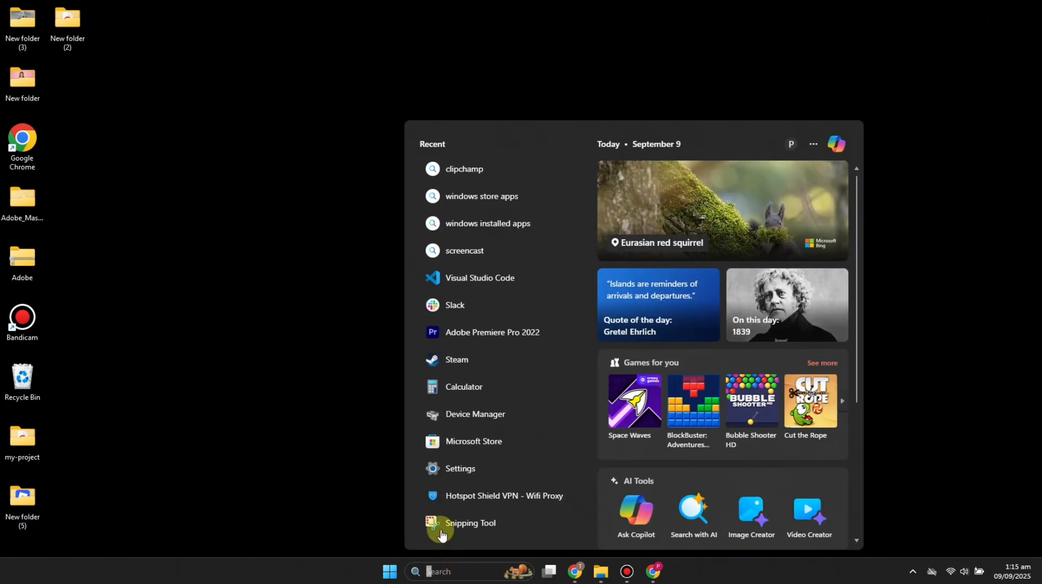
pyautogui.click(460, 441)
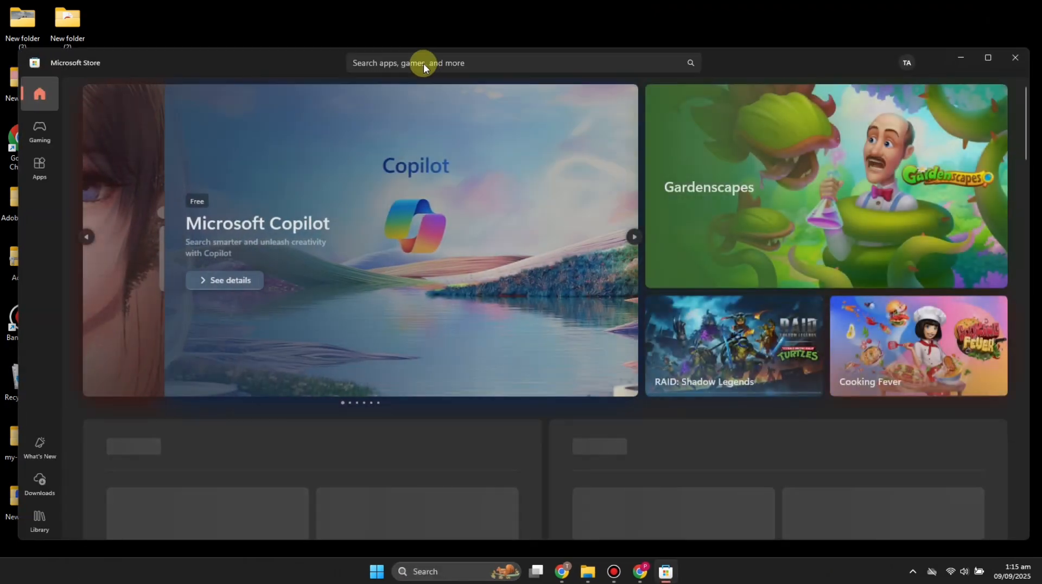
# Step: Search the Store for 'clipchamp' and install Microsoft Clipchamp from its product page
pyautogui.click(423, 63)
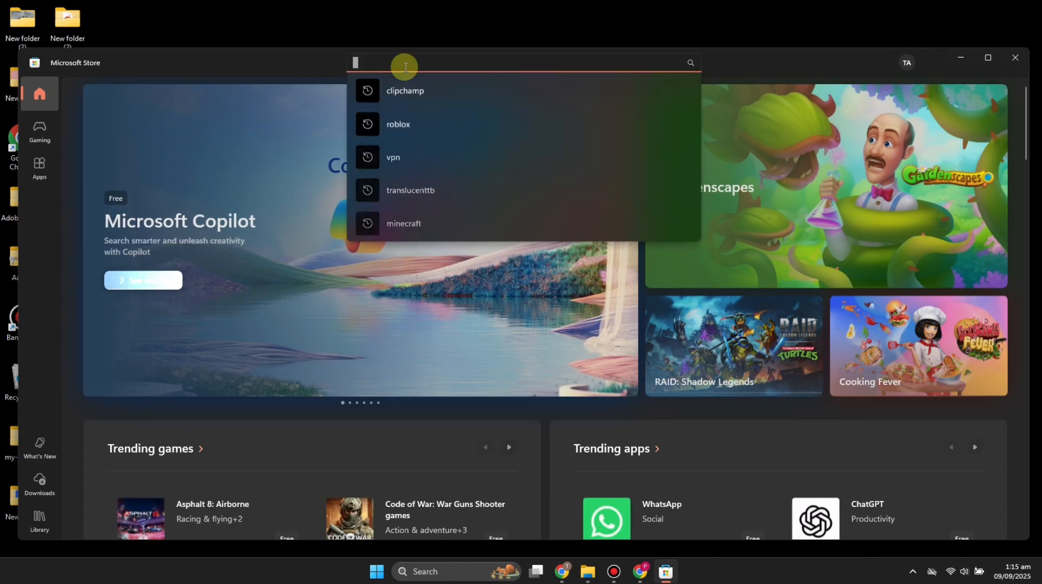
pyautogui.click(416, 96)
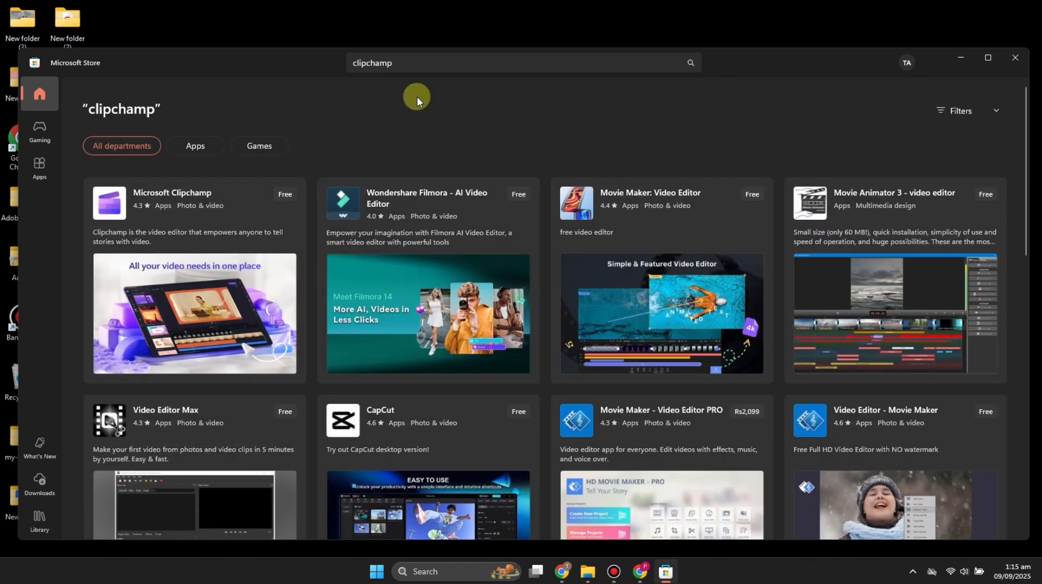
pyautogui.click(196, 203)
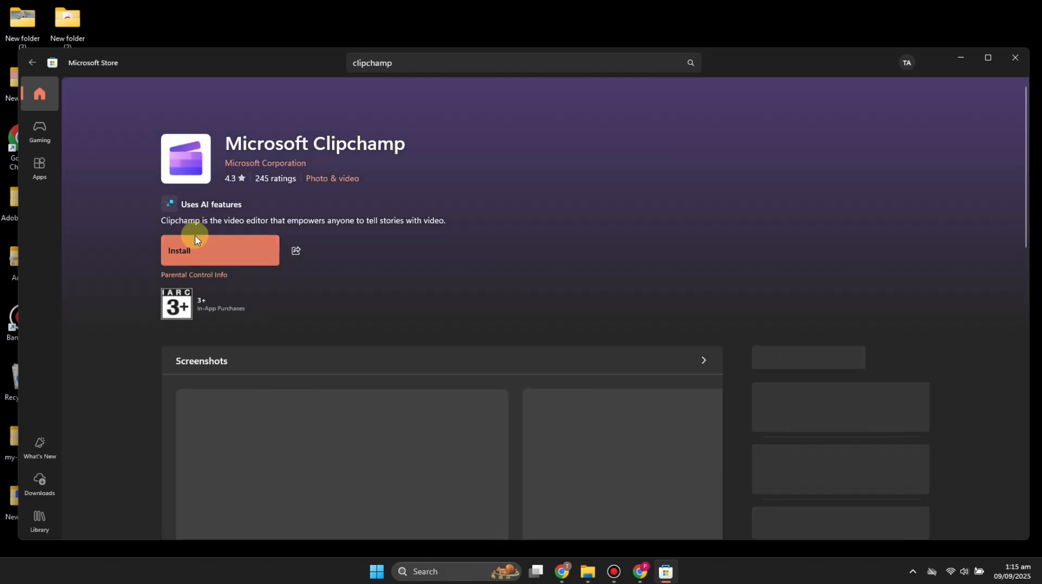
pyautogui.click(208, 255)
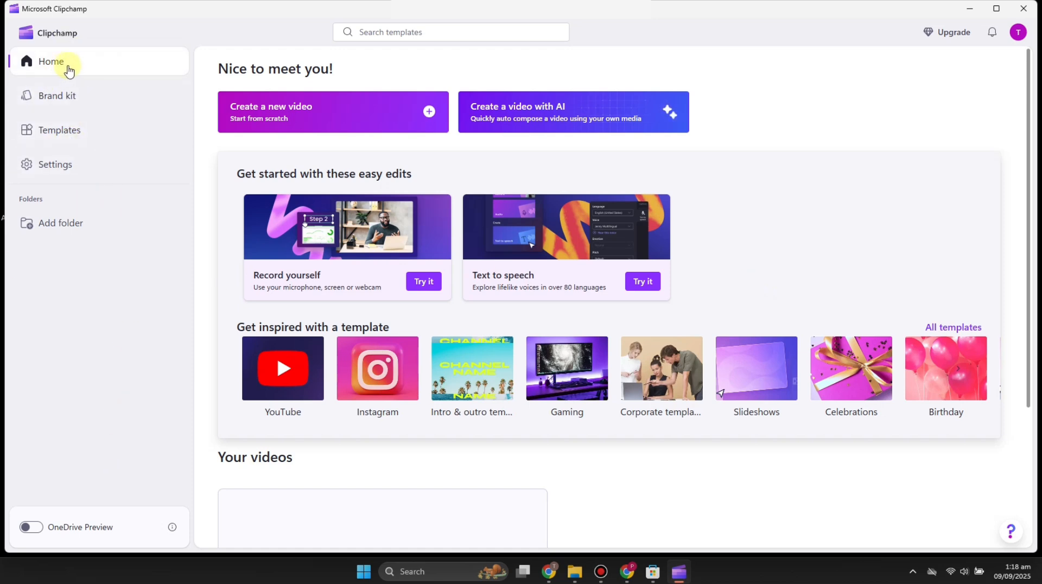
# Step: Look around the Clipchamp home page, then the Brand kit and Templates pages
pyautogui.click(255, 113)
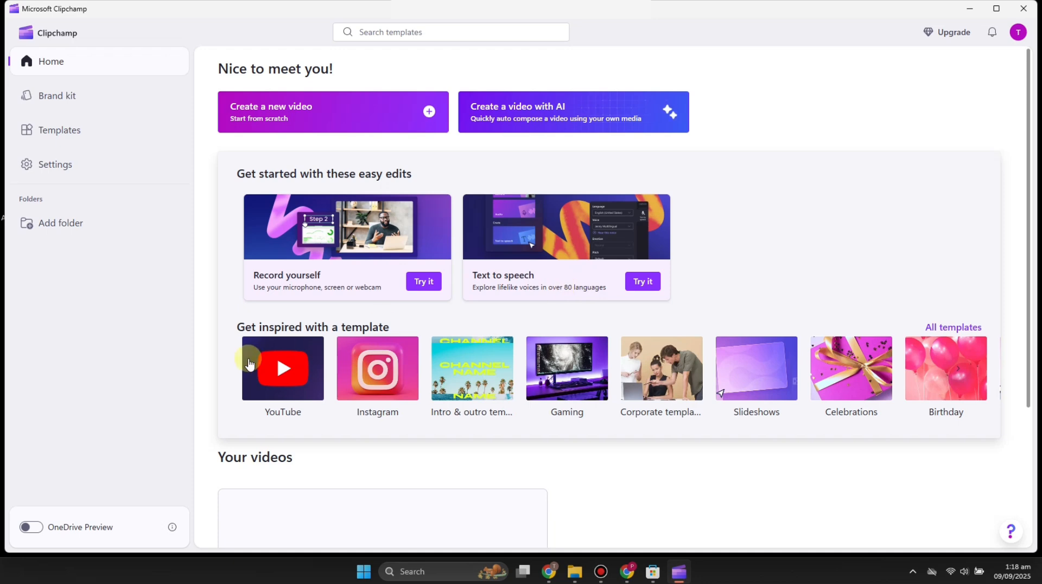
pyautogui.scroll(-3, 296, 437)
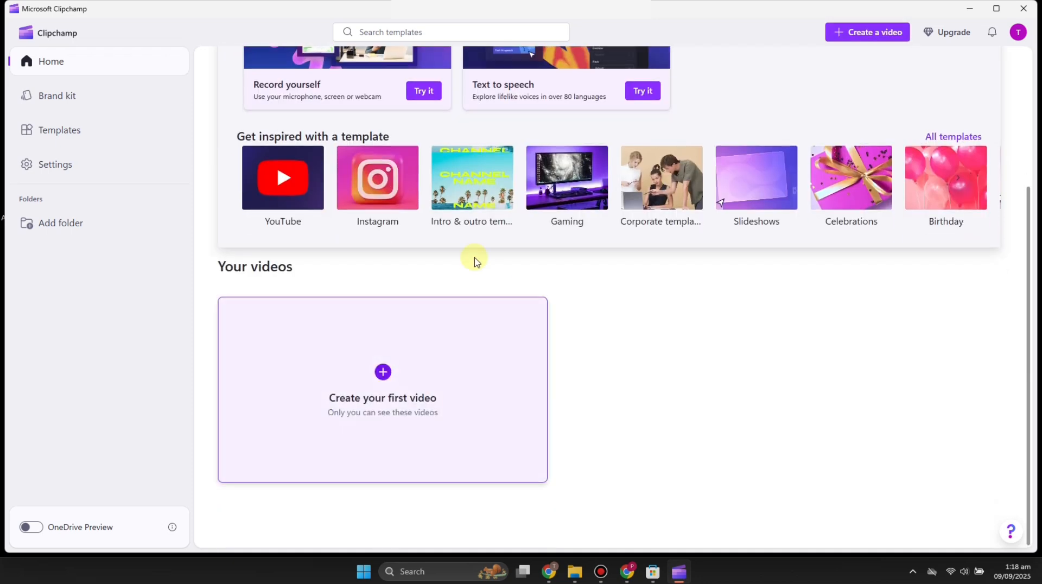
pyautogui.scroll(5, 401, 465)
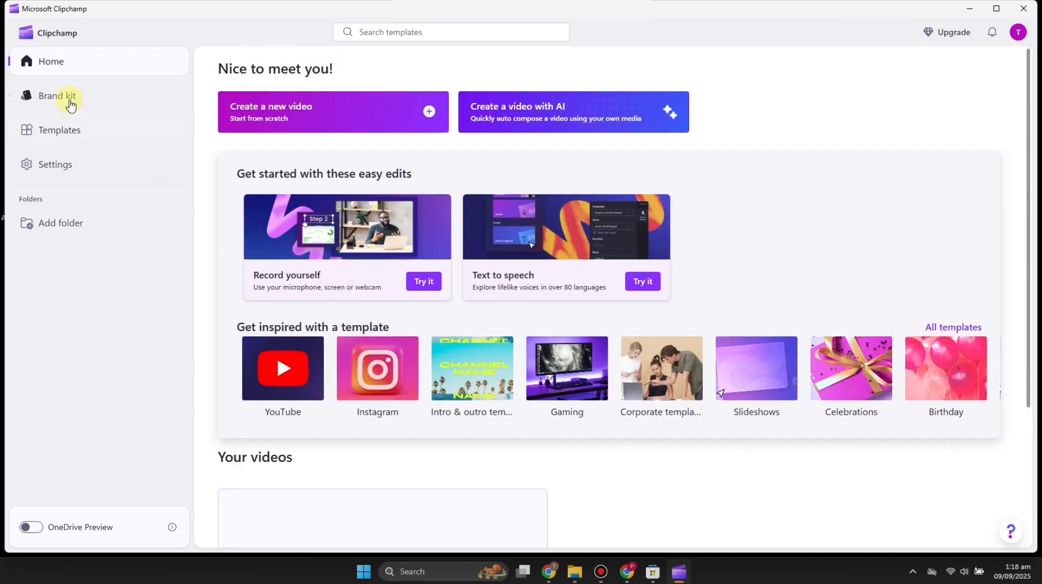
pyautogui.click(68, 99)
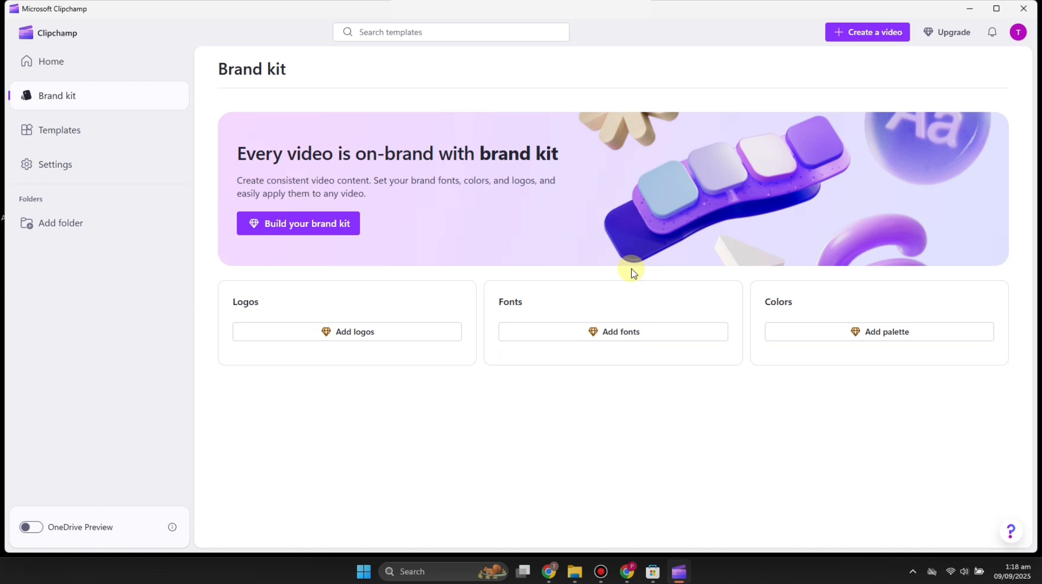
pyautogui.click(72, 136)
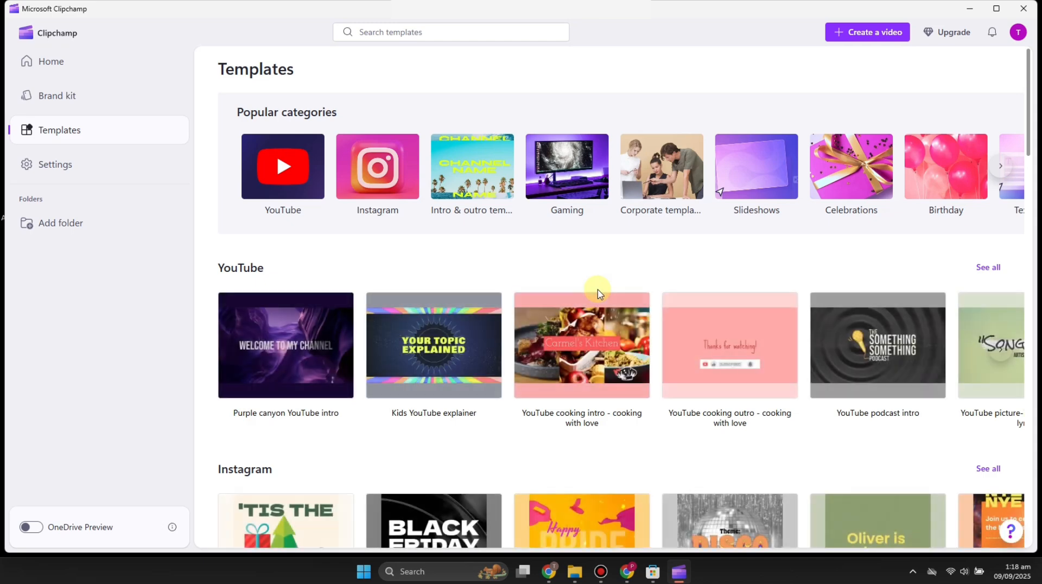
# Step: Scroll through the templates, then return Home and create a new video from scratch
pyautogui.scroll(-3, 597, 295)
pyautogui.scroll(-4, 599, 295)
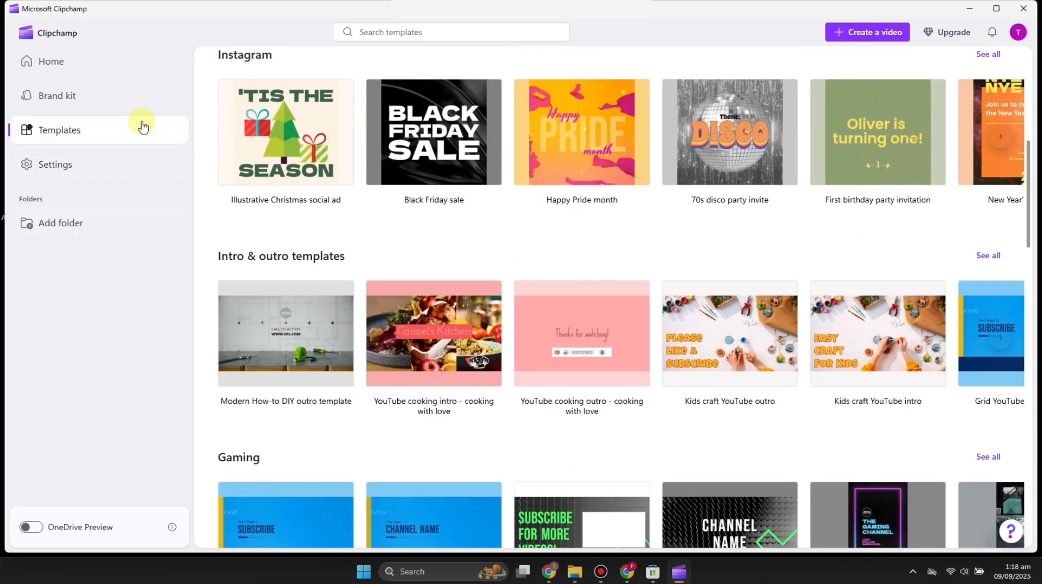
pyautogui.click(75, 73)
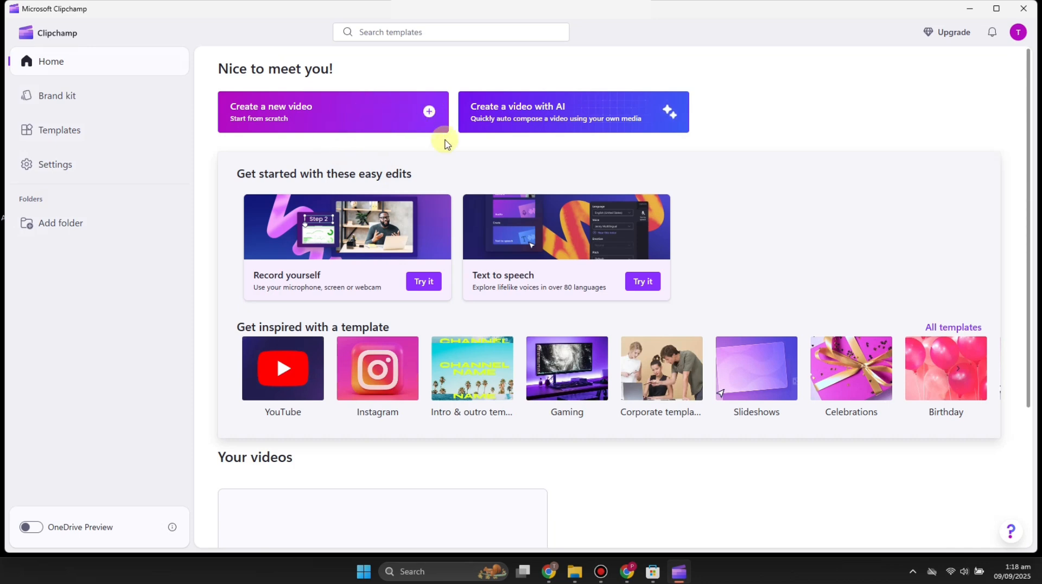
pyautogui.click(354, 130)
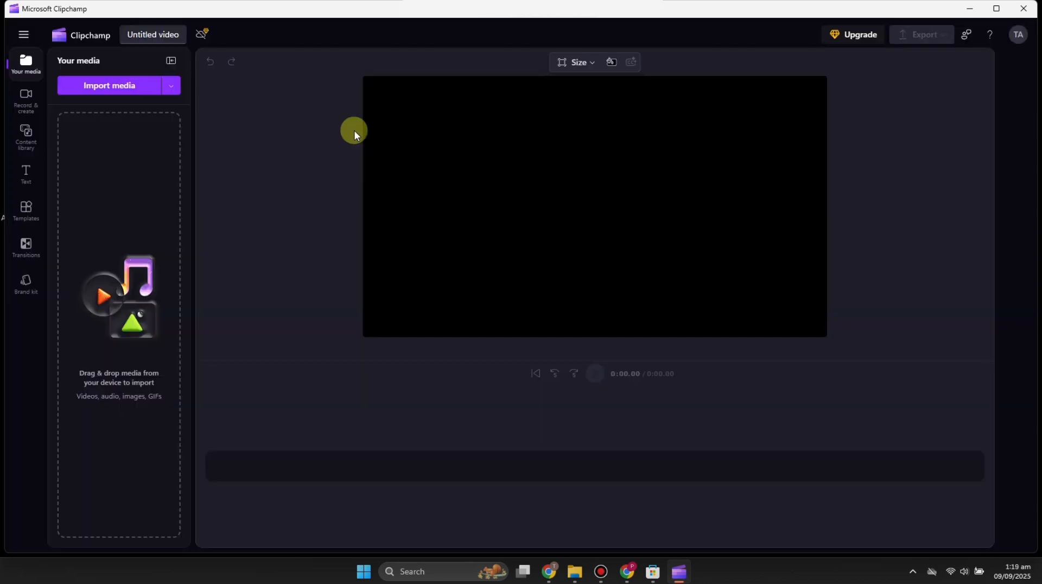
# Step: Import video.avi and place it on the timeline as a 5.80-second clip
pyautogui.click(172, 85)
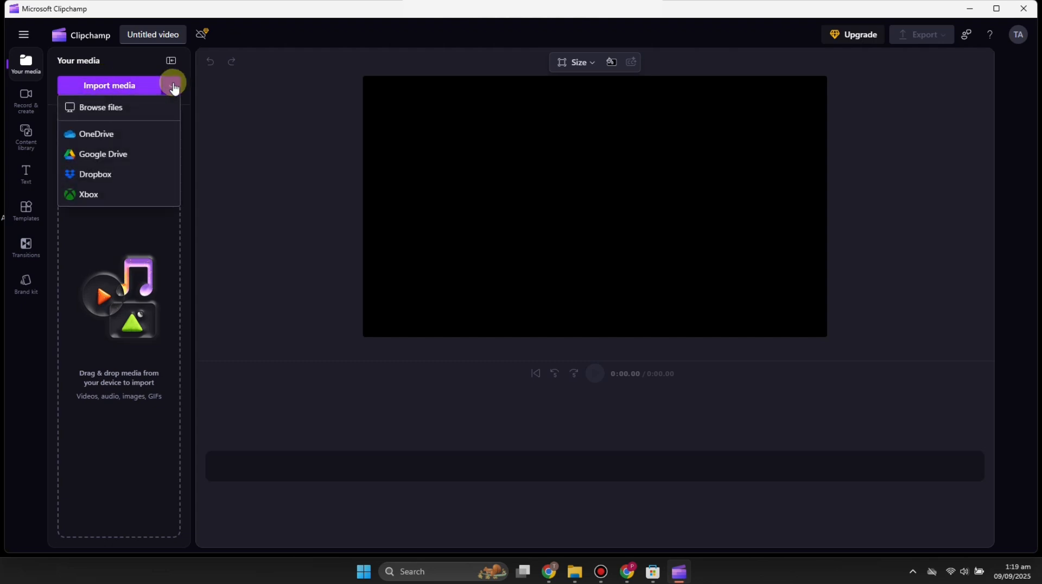
pyautogui.click(172, 86)
pyautogui.click(123, 88)
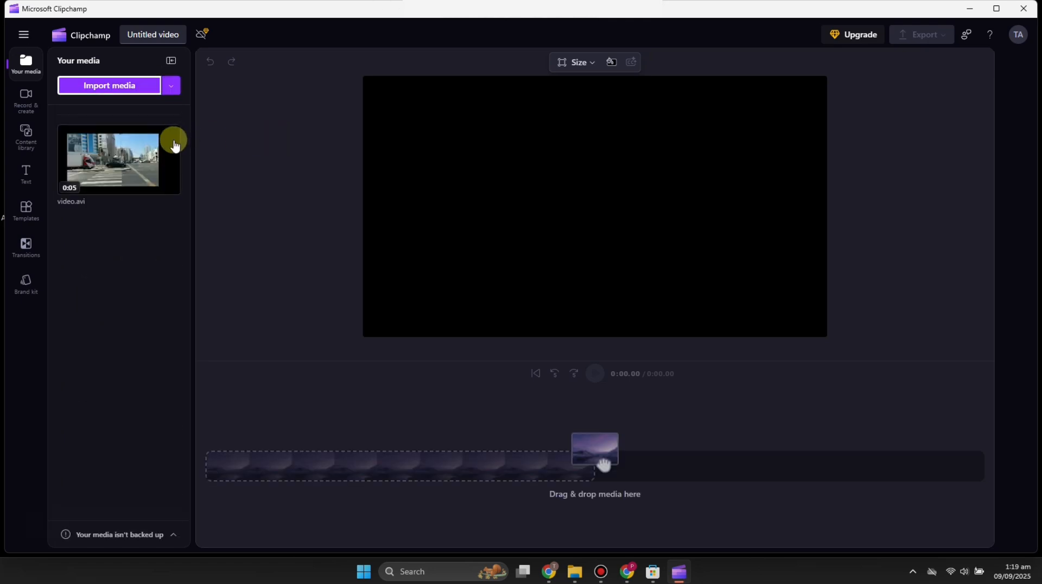
pyautogui.moveTo(149, 168); pyautogui.dragTo(282, 473)
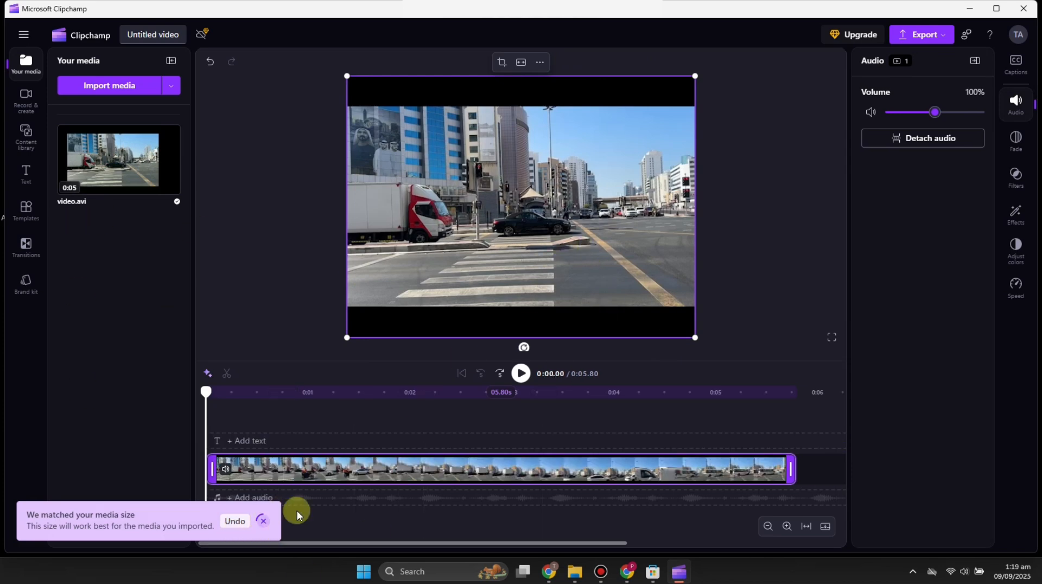
# Step: Preview the clip, then trim its end so it runs 0:05.55 instead of 5.80
pyautogui.click(522, 373)
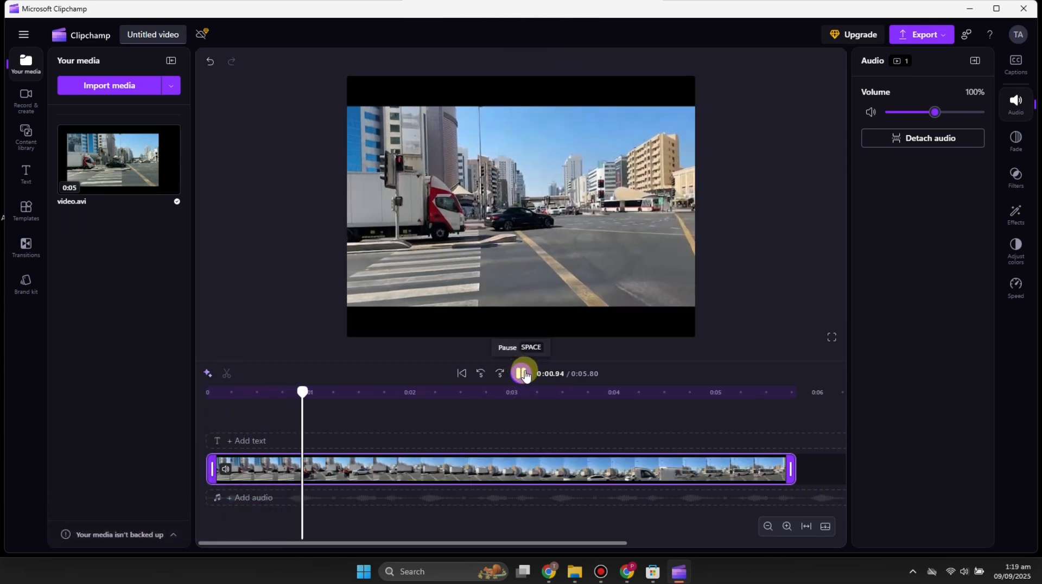
pyautogui.click(522, 374)
pyautogui.moveTo(340, 395); pyautogui.dragTo(165, 396)
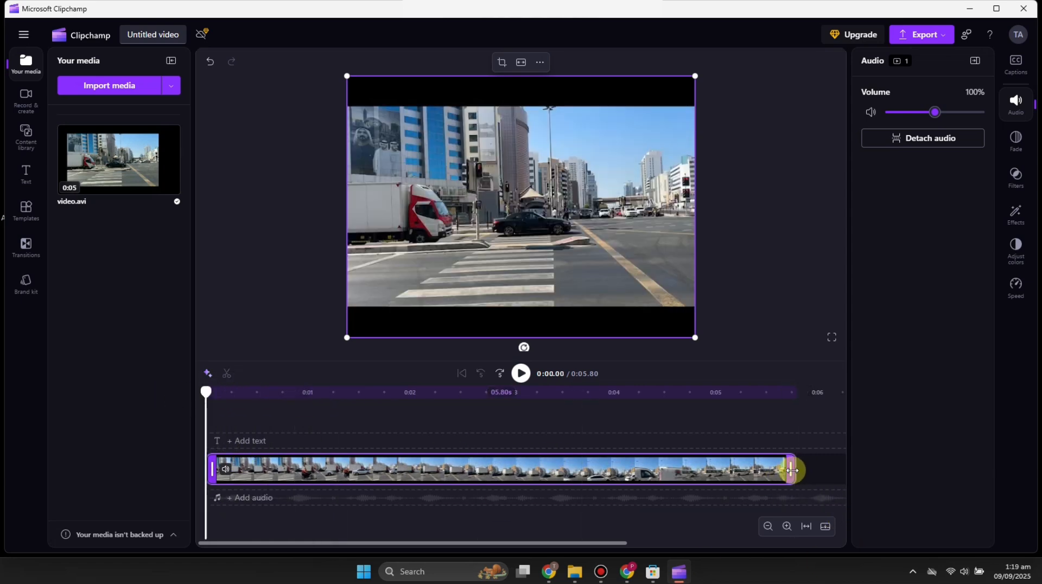
pyautogui.moveTo(791, 470); pyautogui.dragTo(591, 486)
pyautogui.moveTo(521, 493); pyautogui.dragTo(733, 482)
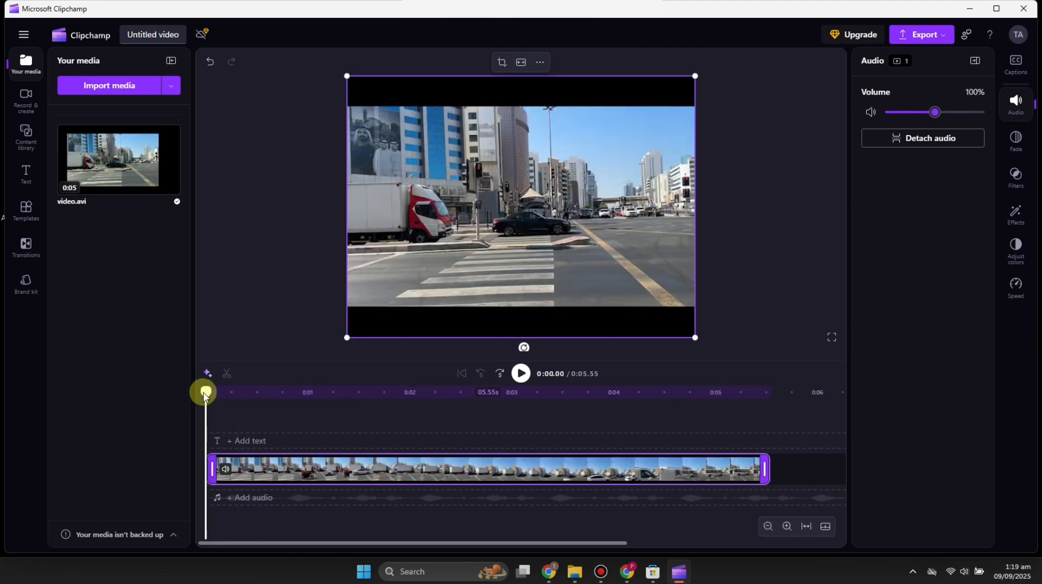
pyautogui.moveTo(207, 391); pyautogui.dragTo(432, 396)
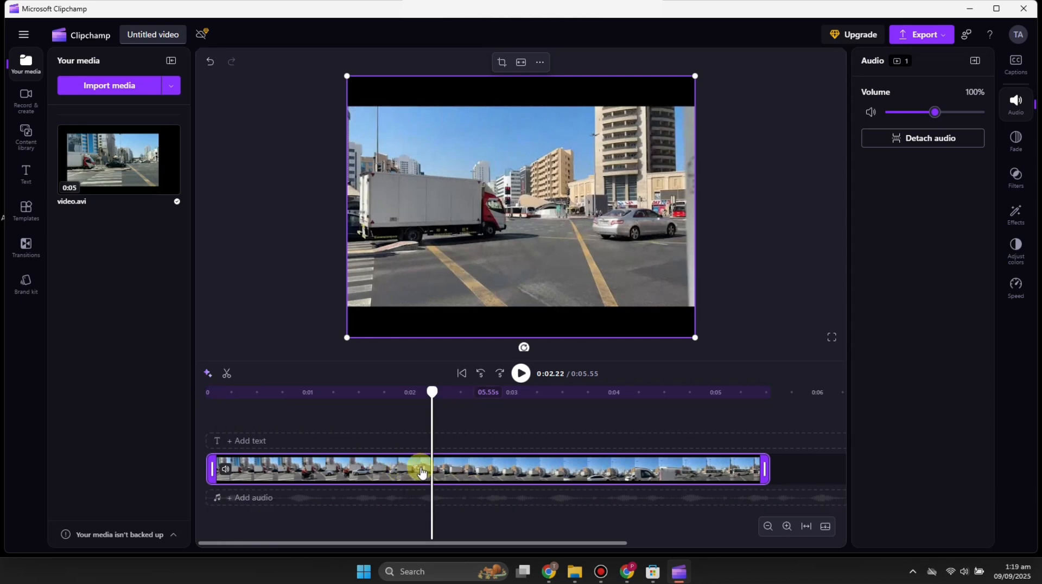
# Step: Cut out the 0:02.22–0:02.87 section of the clip and close the gap
pyautogui.click(227, 374)
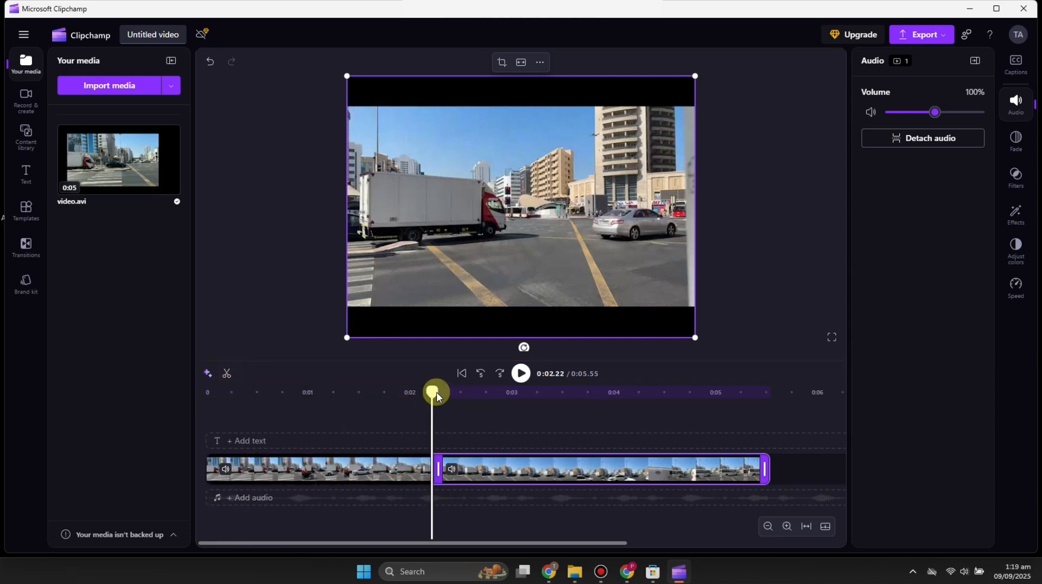
pyautogui.moveTo(436, 392); pyautogui.dragTo(498, 393)
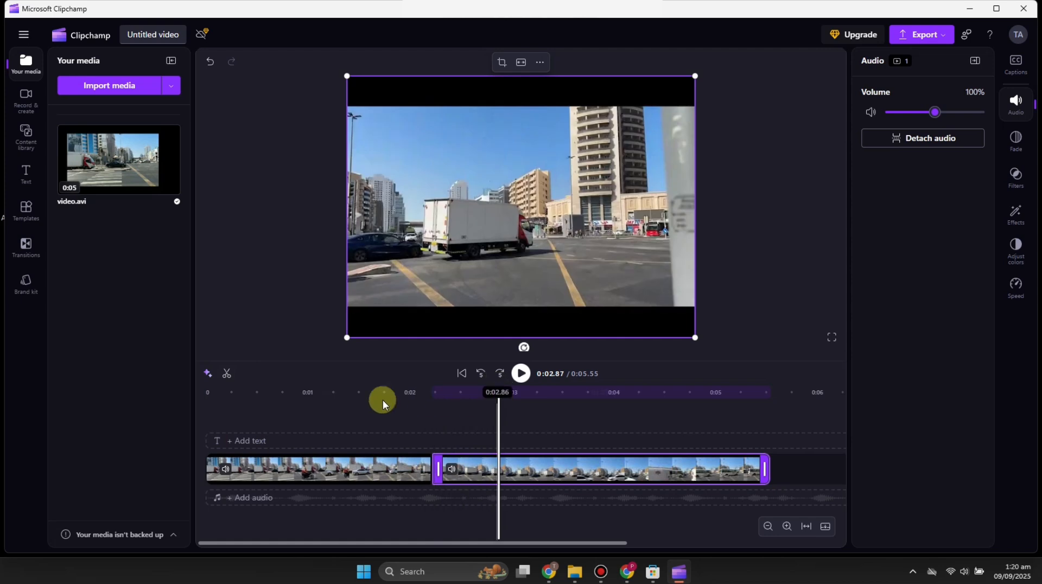
pyautogui.click(226, 374)
pyautogui.click(468, 470)
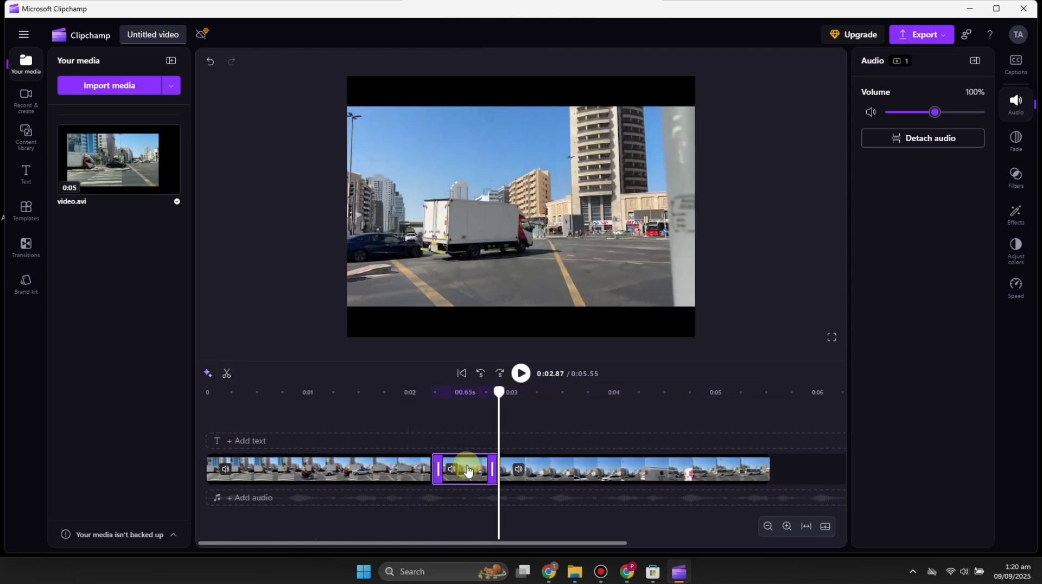
pyautogui.press('Delete')
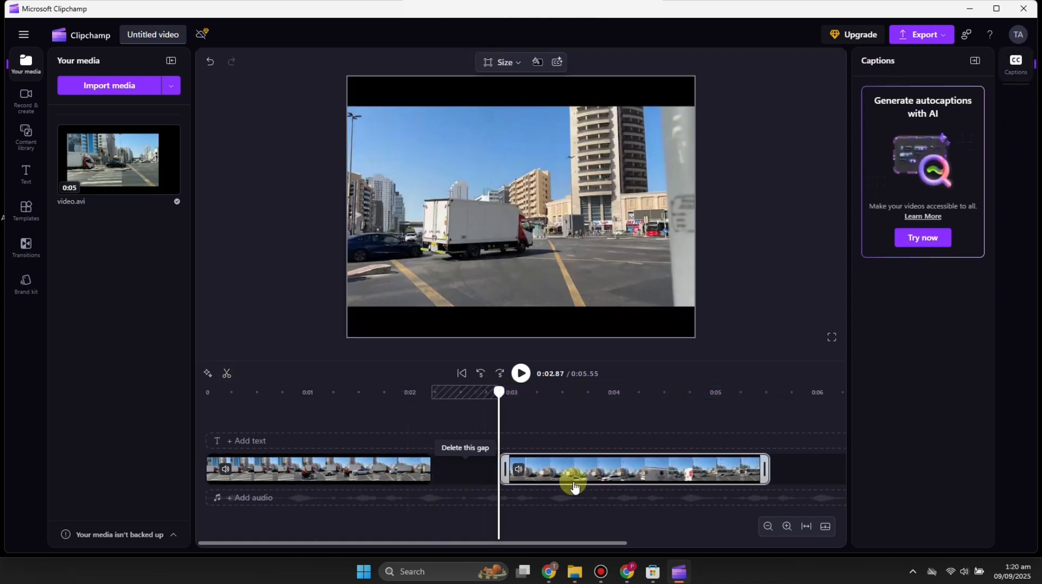
pyautogui.moveTo(642, 477); pyautogui.dragTo(575, 478)
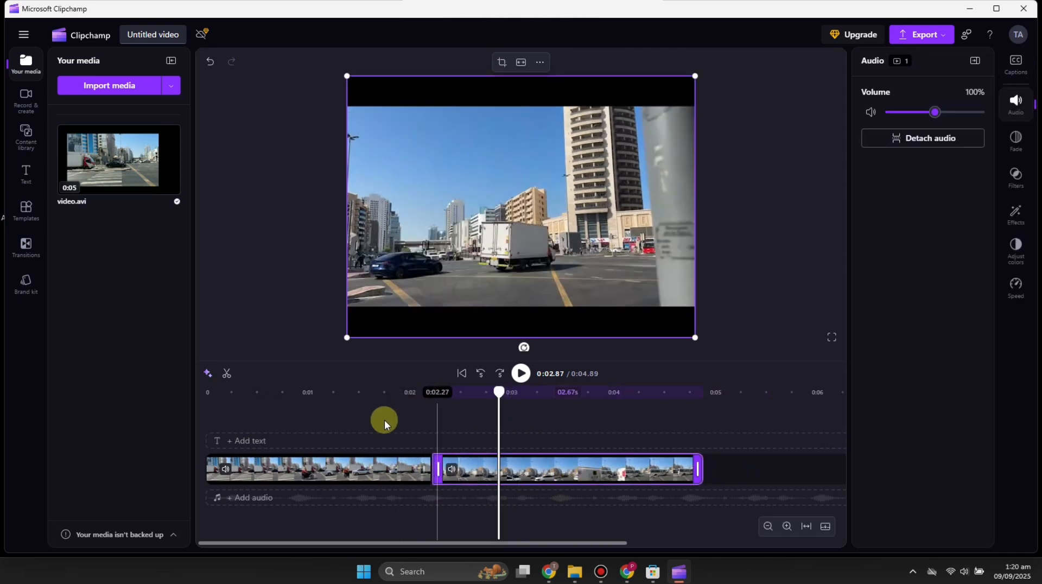
# Step: Mute both street clips by setting their volume to 0%
pyautogui.moveTo(929, 119); pyautogui.dragTo(866, 122)
pyautogui.click(867, 122)
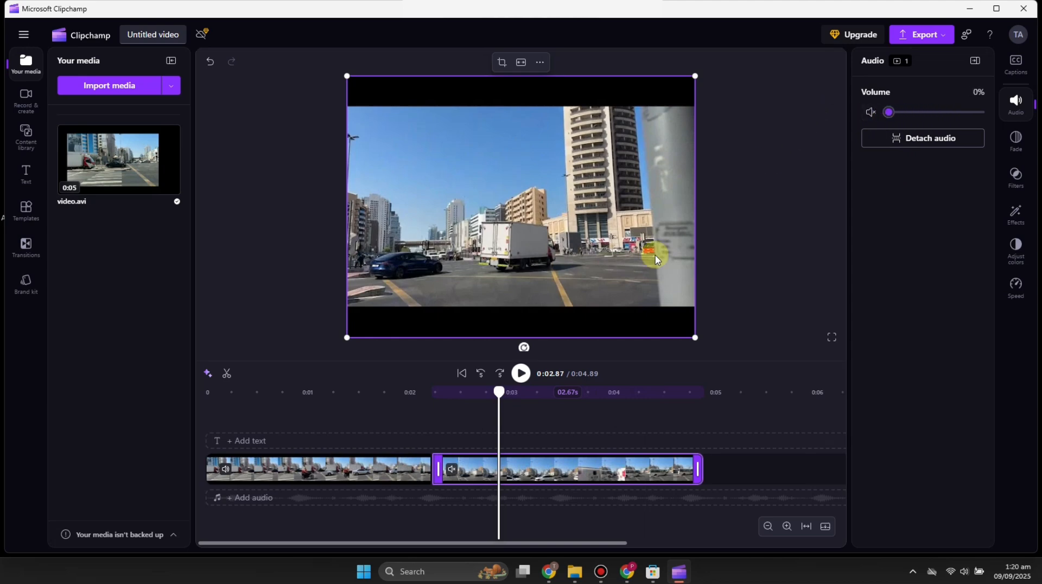
pyautogui.click(399, 462)
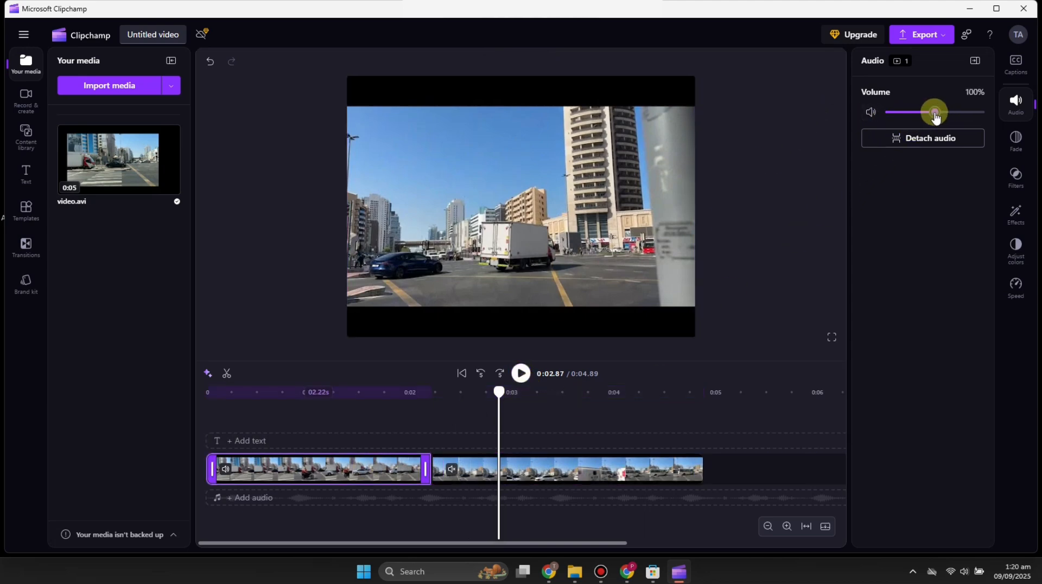
pyautogui.moveTo(934, 116); pyautogui.dragTo(856, 128)
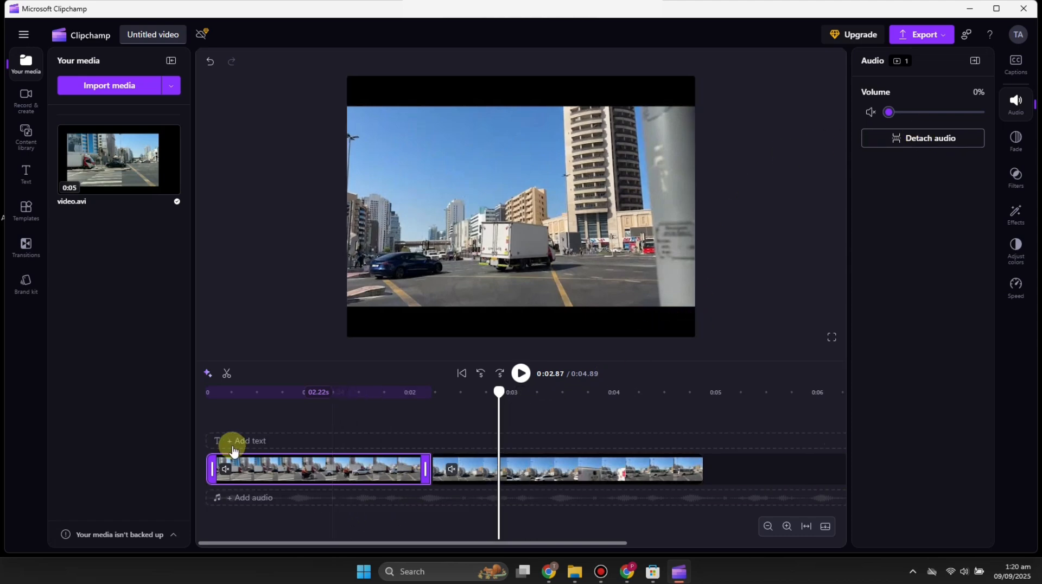
pyautogui.click(259, 444)
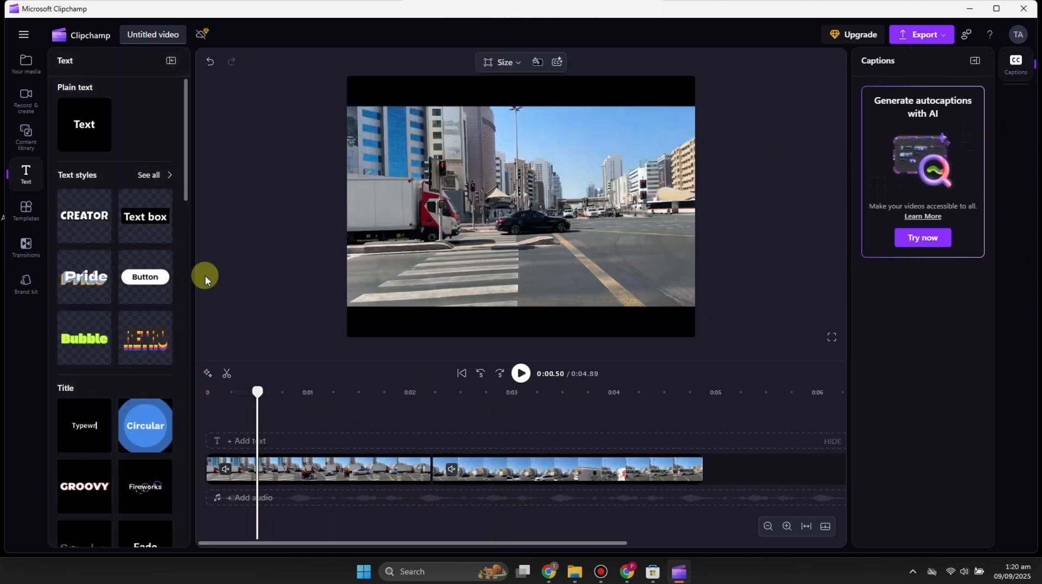
# Step: Add a plain text box, then delete it again
pyautogui.click(102, 143)
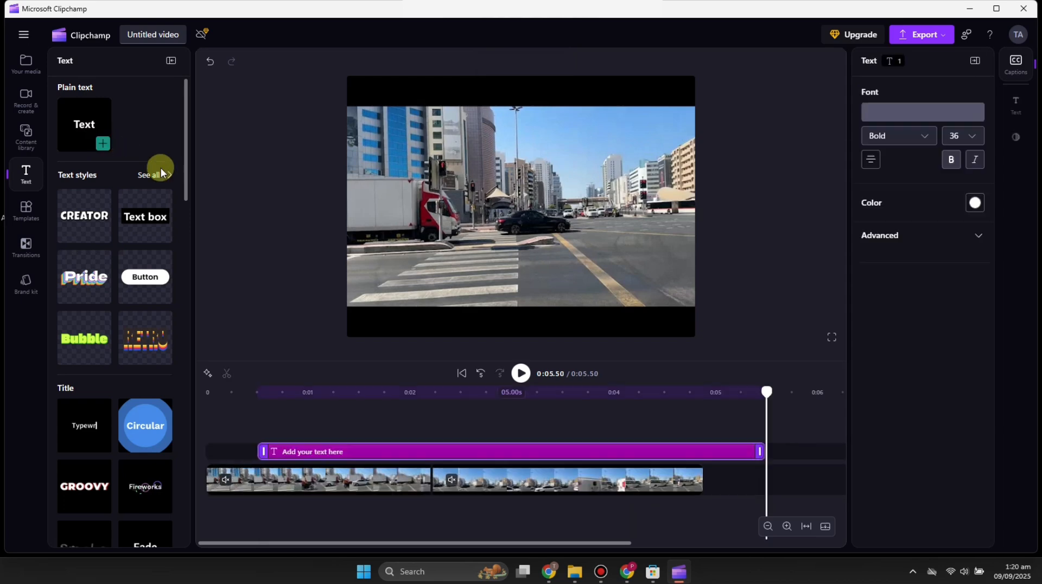
pyautogui.press('Delete')
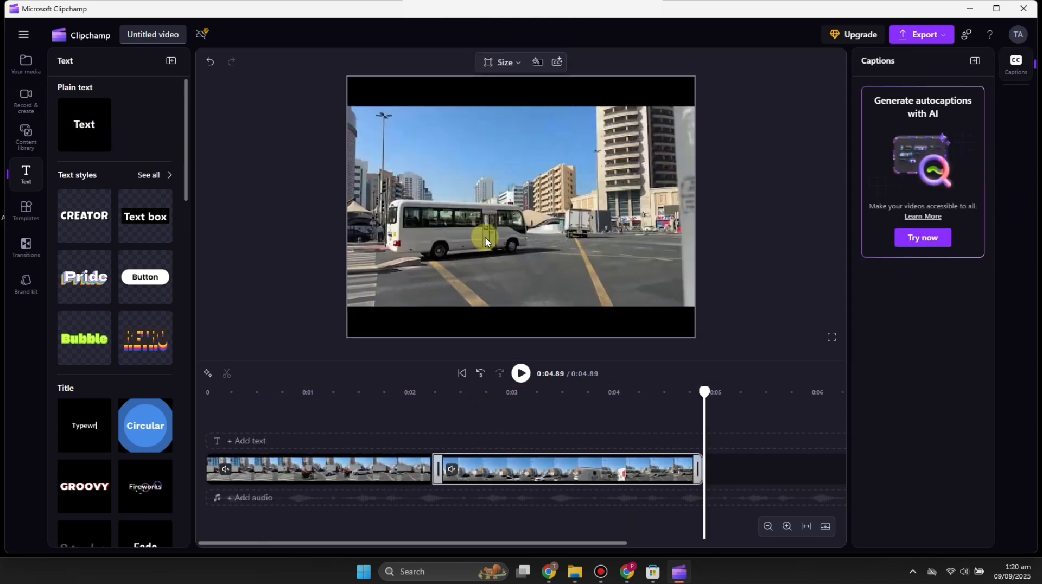
pyautogui.click(217, 442)
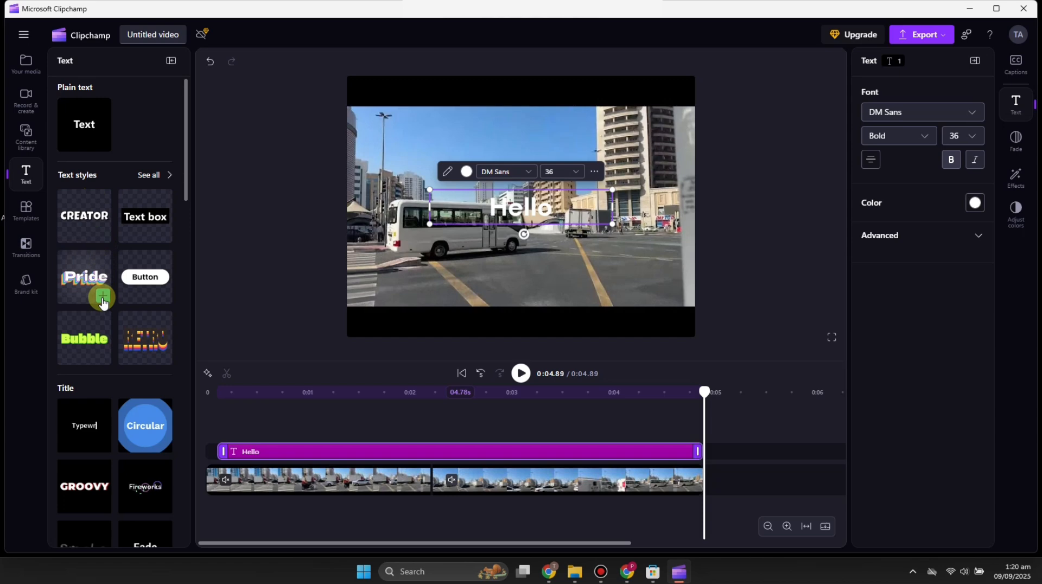
# Step: Add a Pride-style title, delete the Hello clip, move Pride to the start and retype it as 'Hello'
pyautogui.click(102, 297)
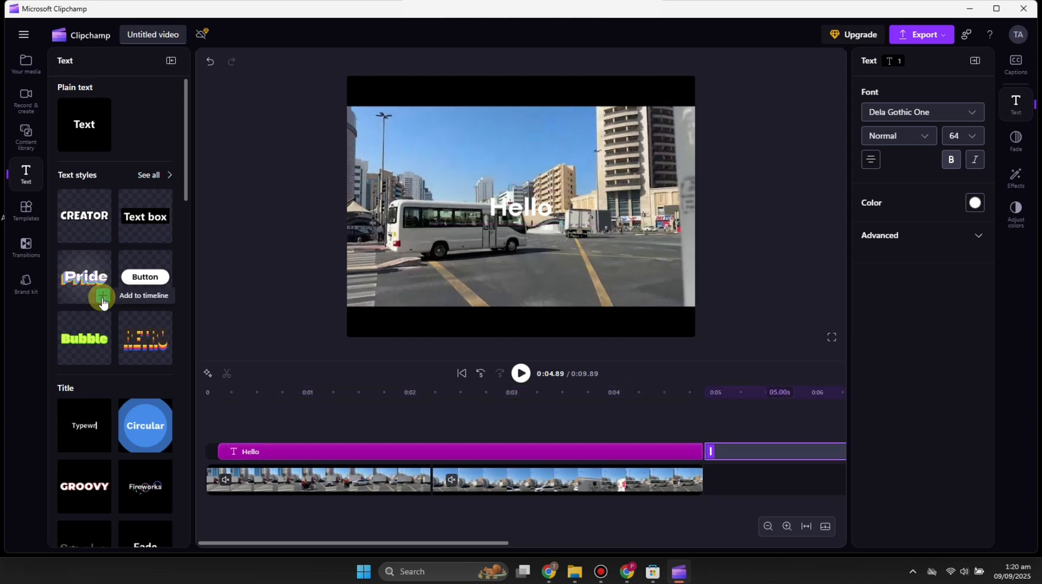
pyautogui.click(644, 451)
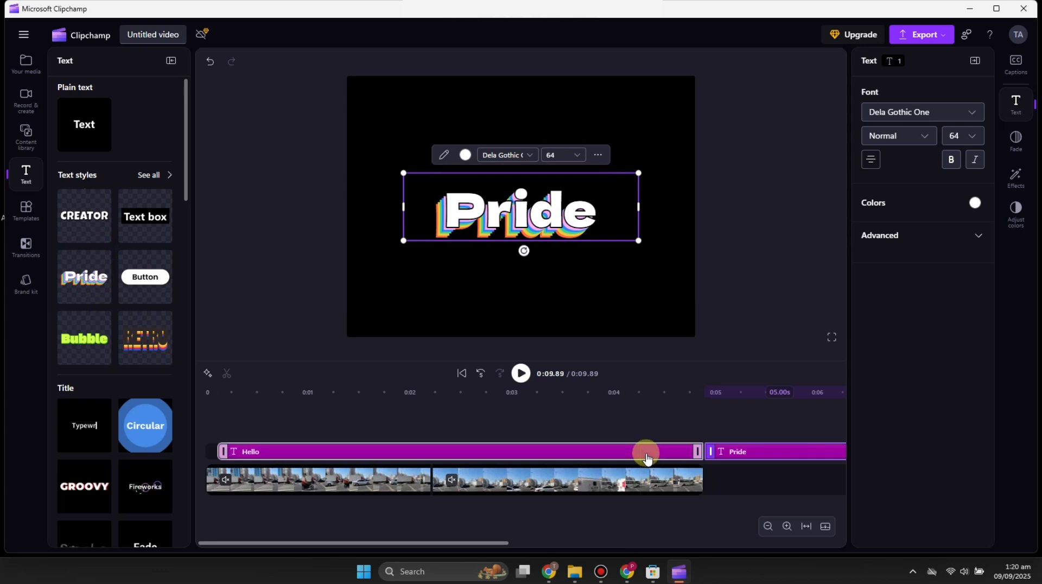
pyautogui.press('Delete')
pyautogui.moveTo(731, 458); pyautogui.dragTo(225, 452)
pyautogui.doubleClick(546, 218)
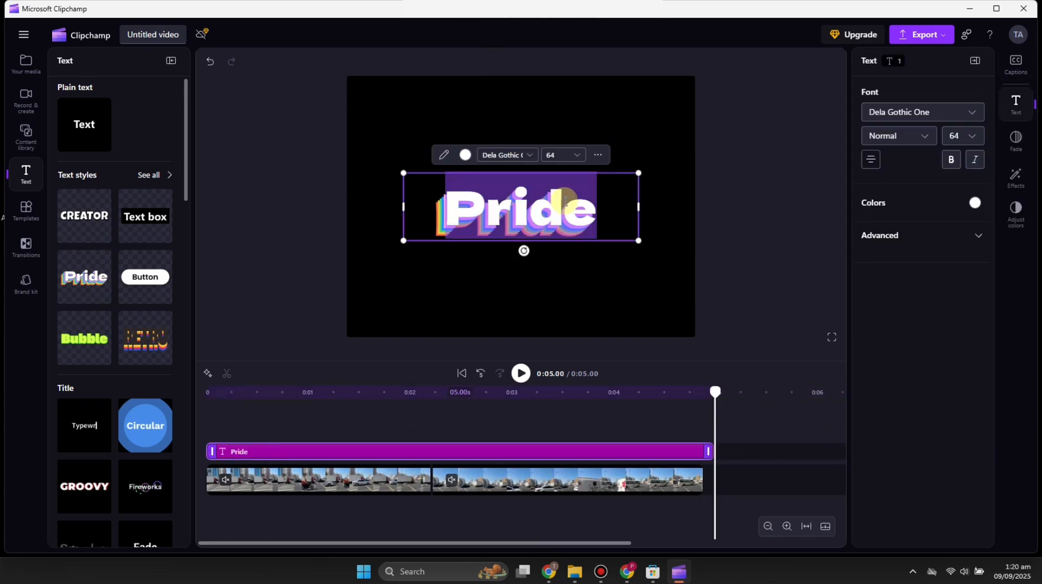
pyautogui.press('BackSpace')
pyautogui.write('Hello')
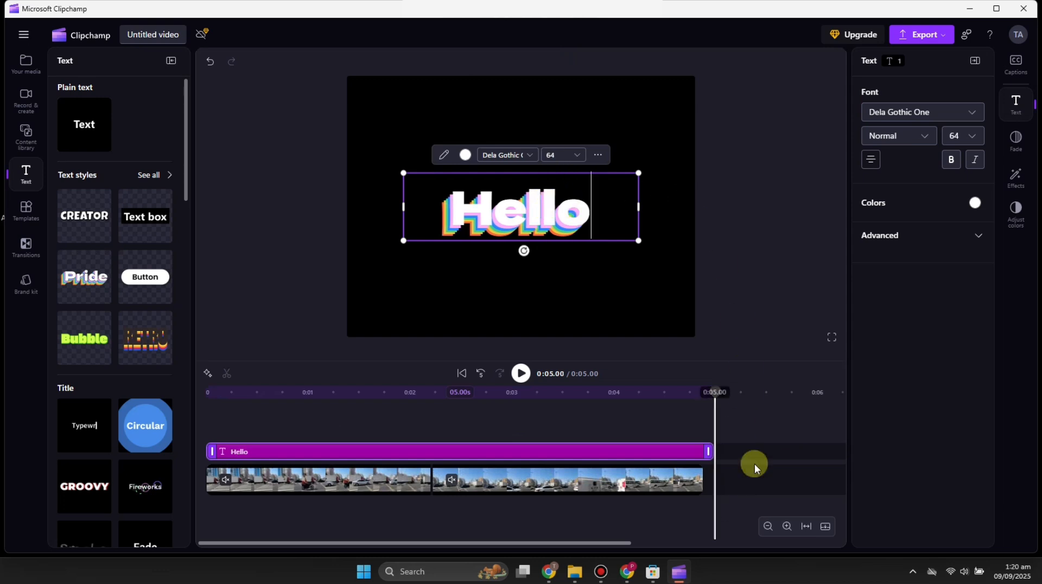
pyautogui.click(751, 328)
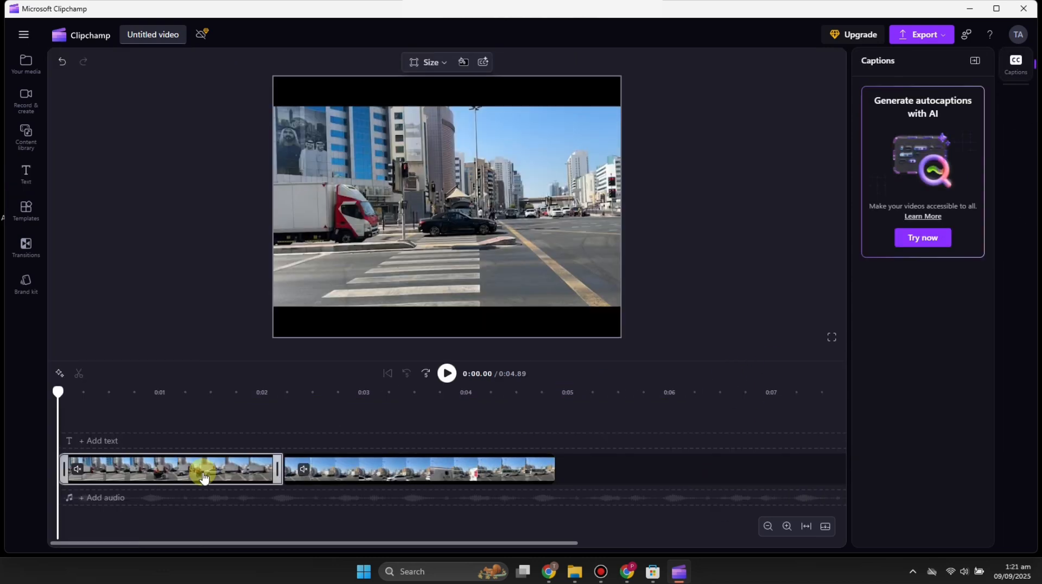
# Step: Go through Content library and Templates to the Transitions list of fades, blurs and wipes
pyautogui.click(111, 498)
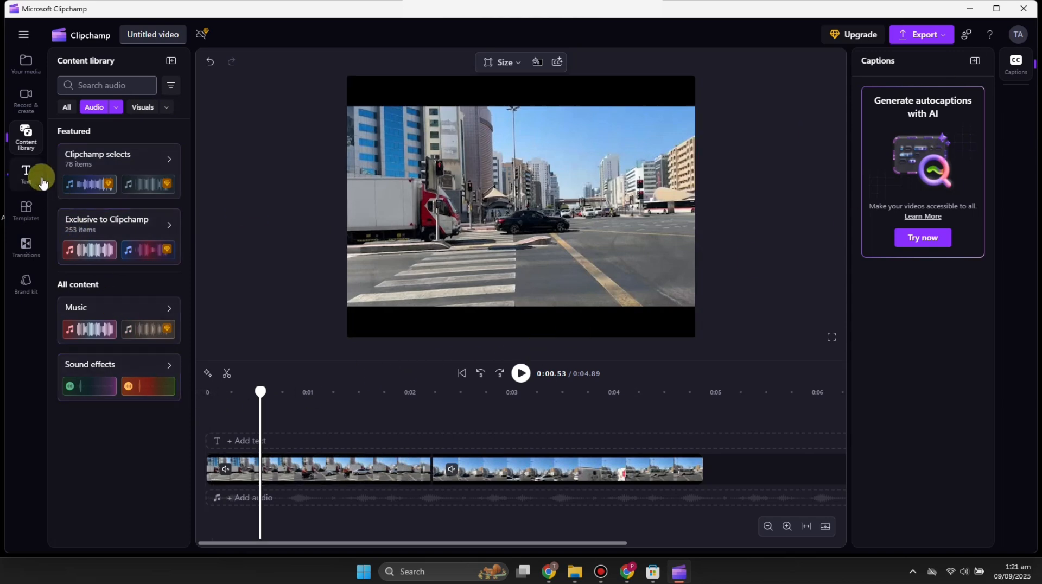
pyautogui.click(22, 214)
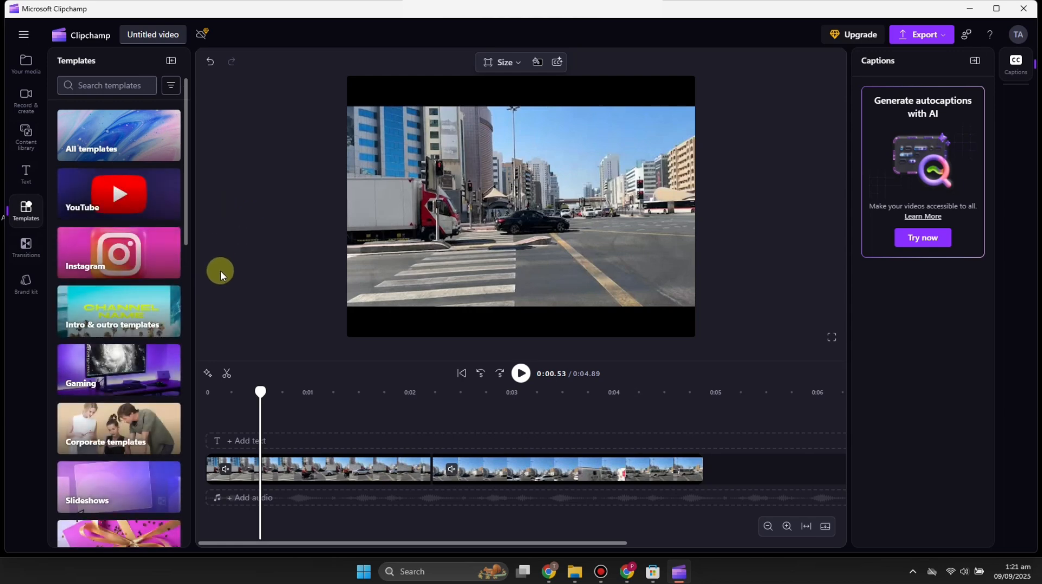
pyautogui.click(24, 251)
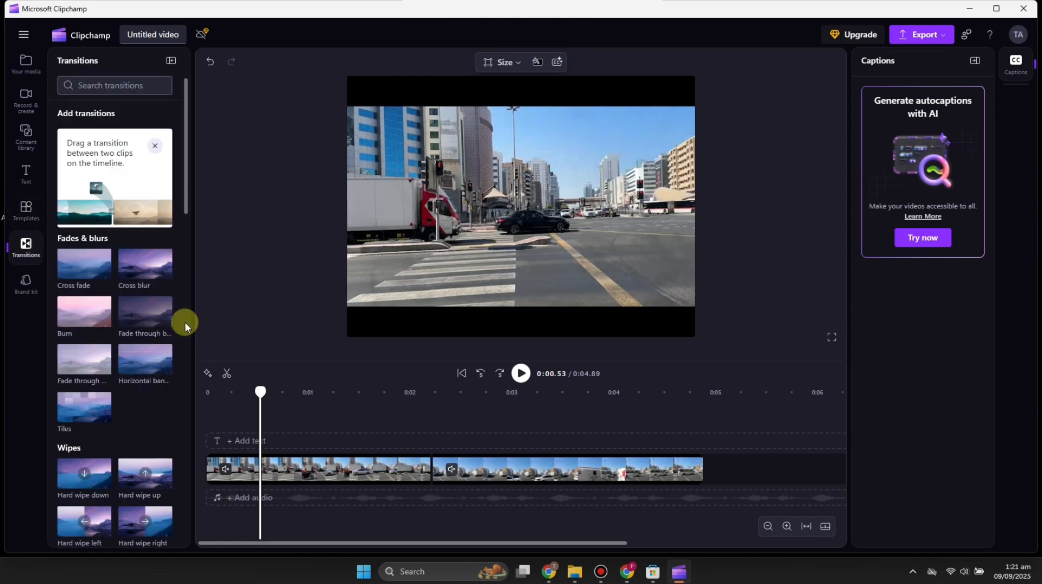
# Step: Insert a transition at the join between the two clips and set it to Burn
pyautogui.click(432, 470)
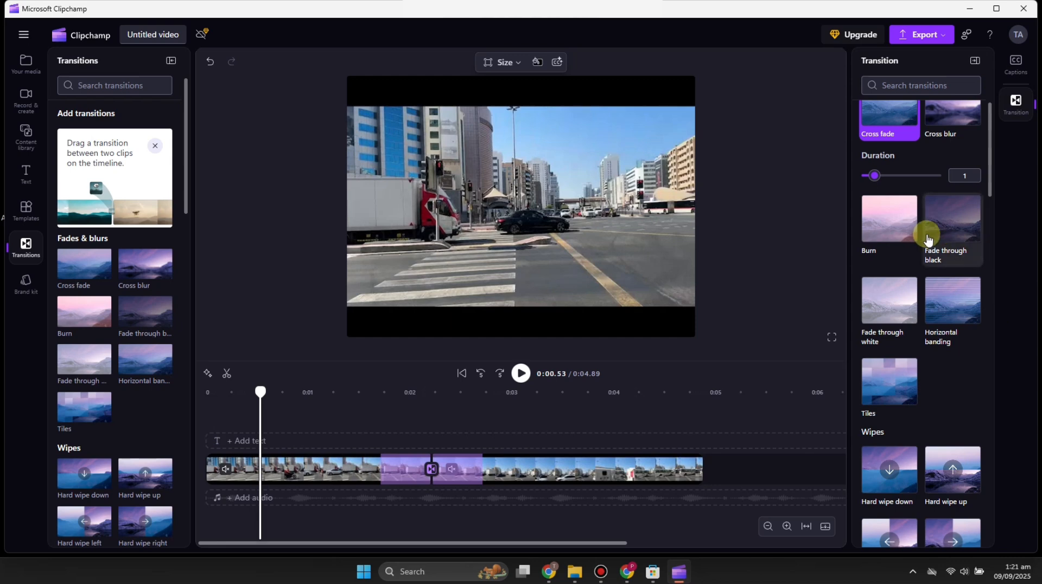
pyautogui.click(888, 236)
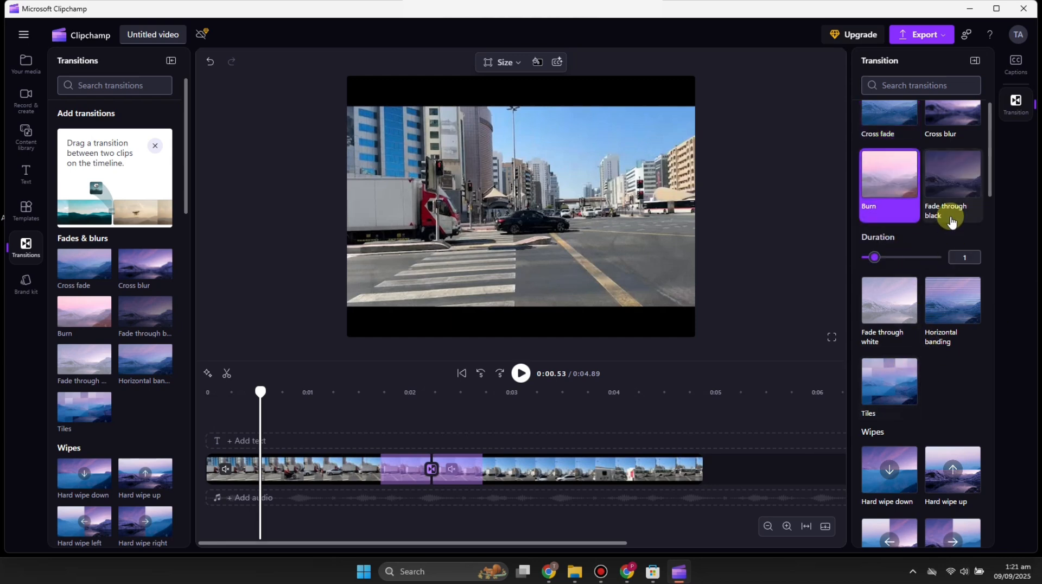
pyautogui.click(313, 393)
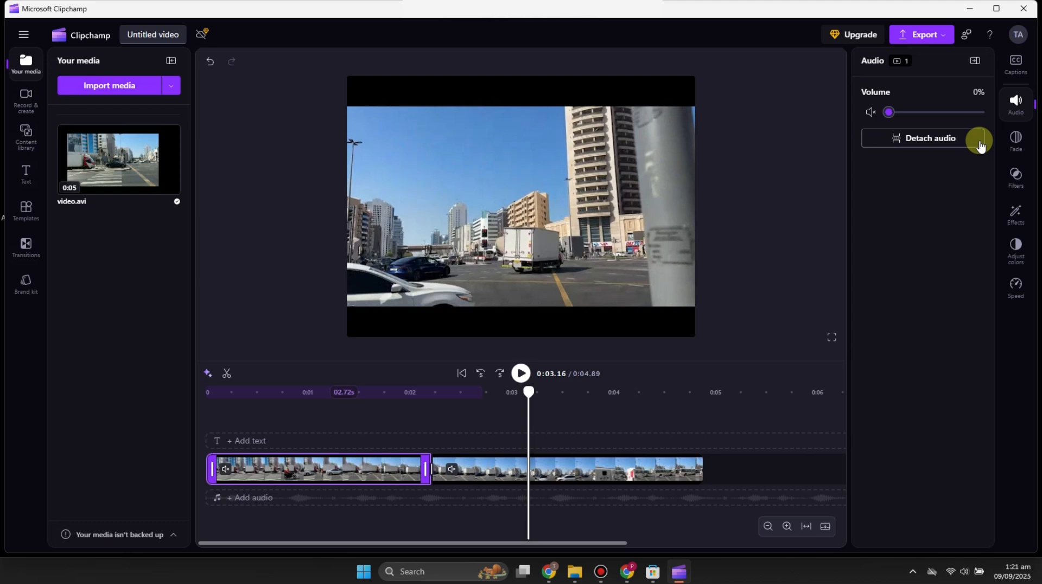
# Step: Apply the Bold and blue filter and the Rotate effect to the first clip
pyautogui.click(1012, 173)
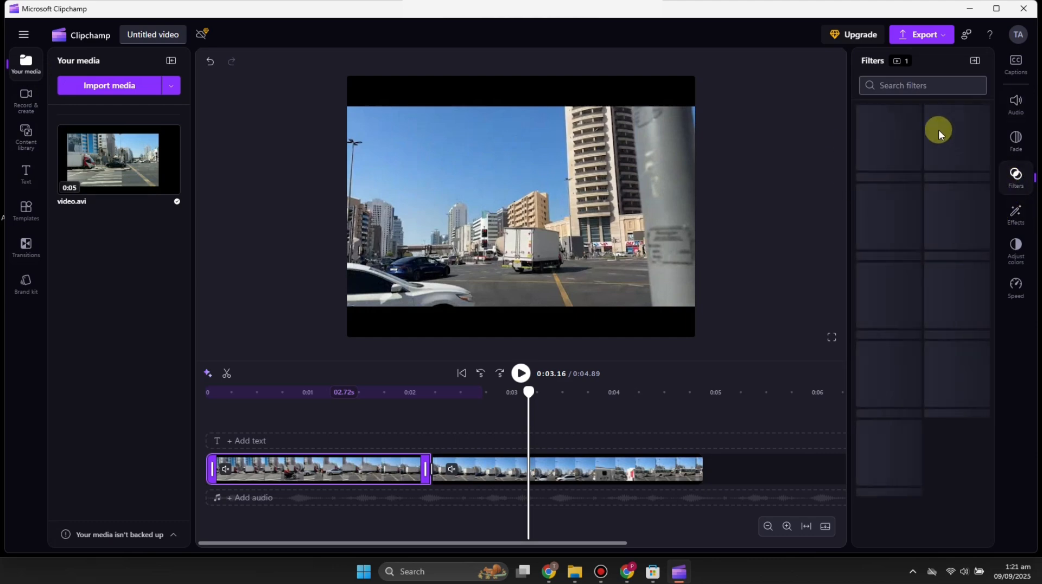
pyautogui.click(954, 209)
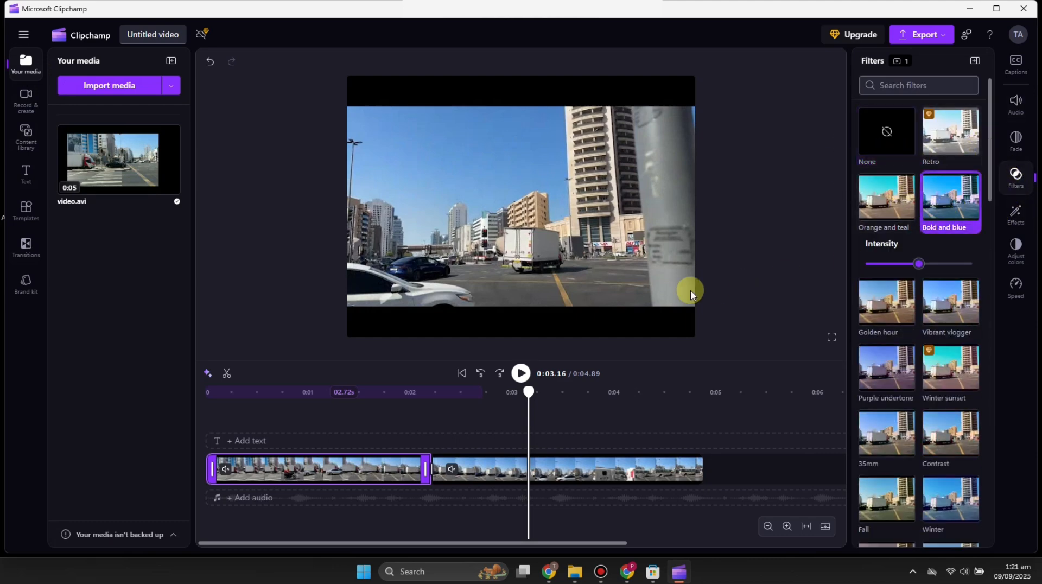
pyautogui.moveTo(530, 402); pyautogui.dragTo(286, 413)
pyautogui.click(1023, 217)
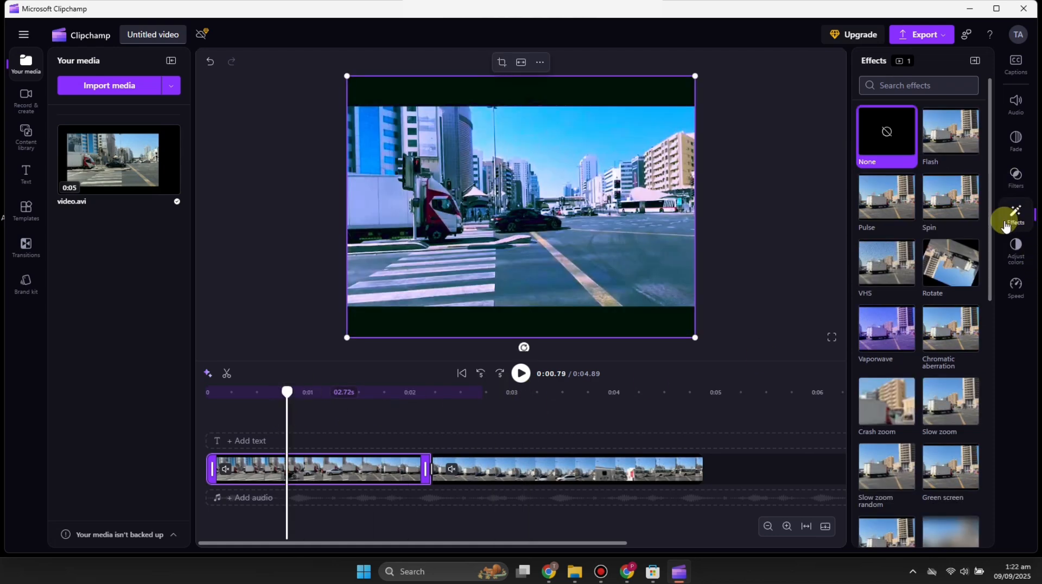
pyautogui.click(955, 263)
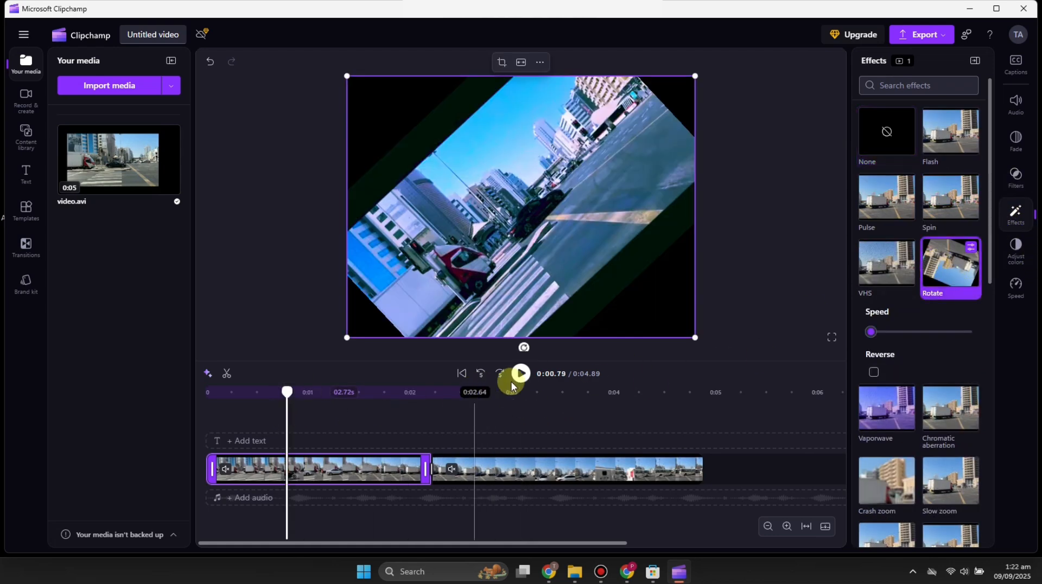
# Step: Rewind to the start and play the video to preview the changes
pyautogui.moveTo(283, 401); pyautogui.dragTo(158, 390)
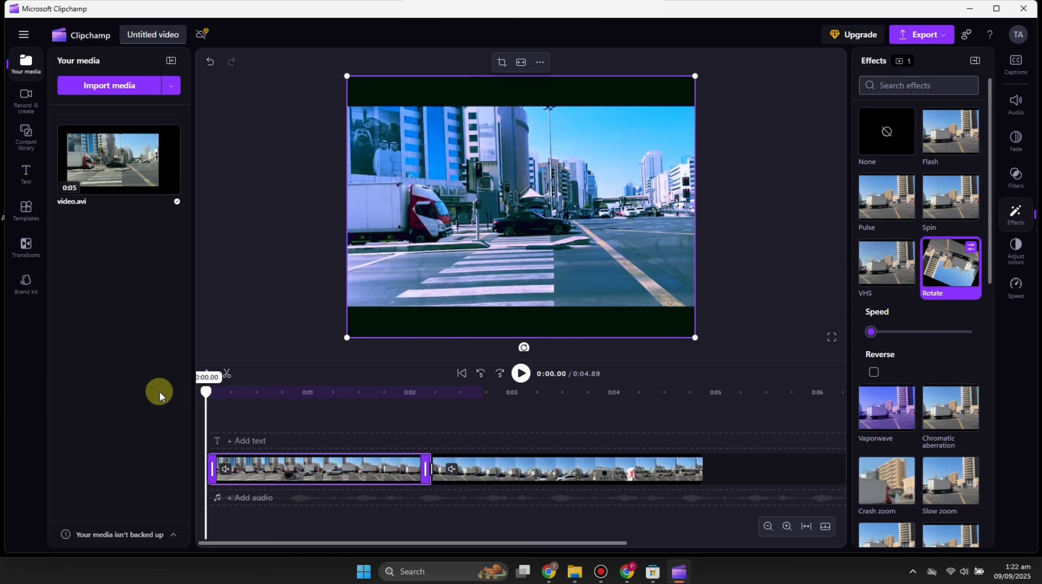
pyautogui.click(521, 374)
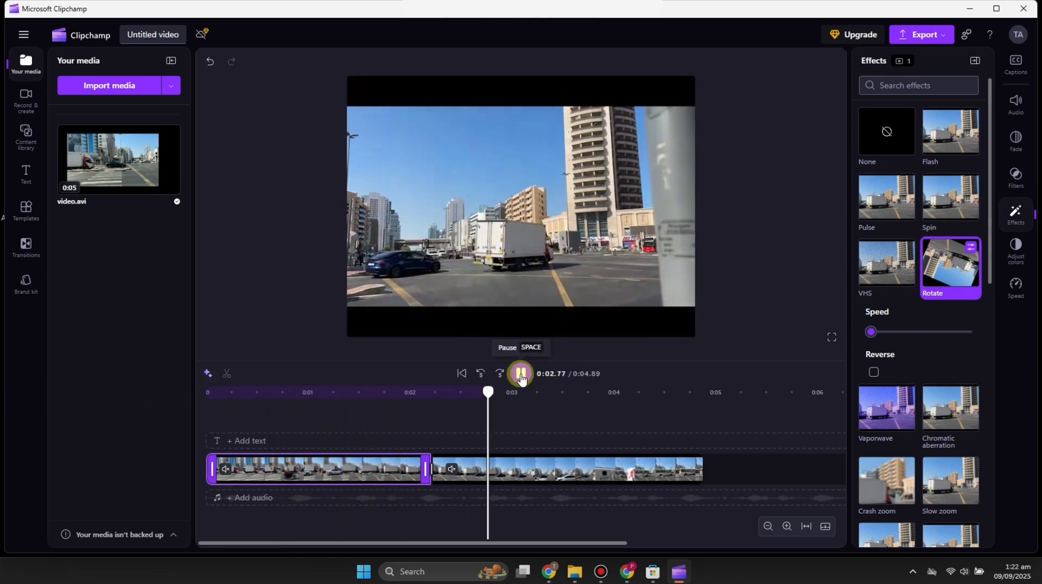
pyautogui.click(521, 374)
pyautogui.click(1025, 294)
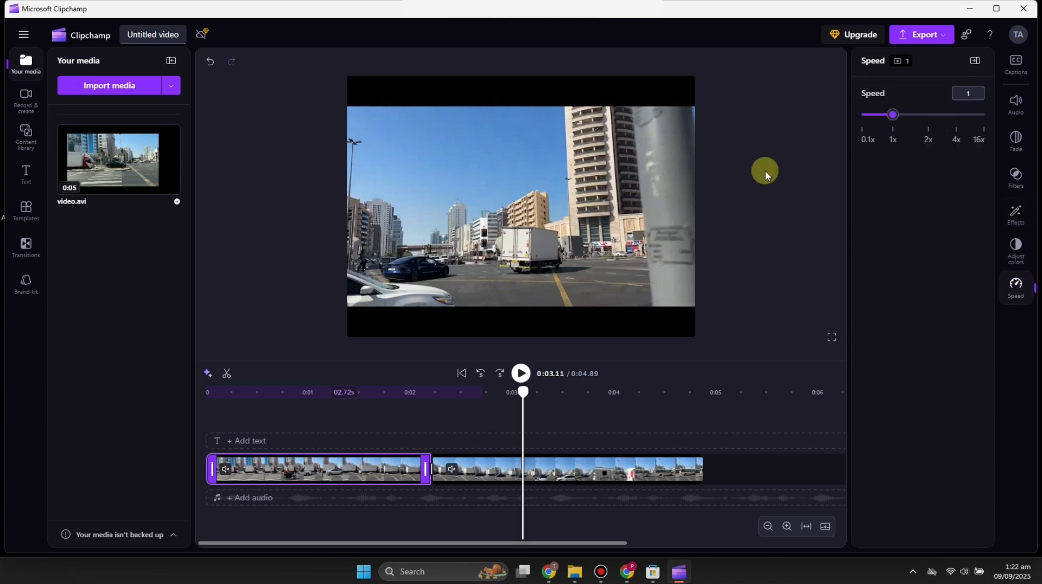
pyautogui.click(917, 38)
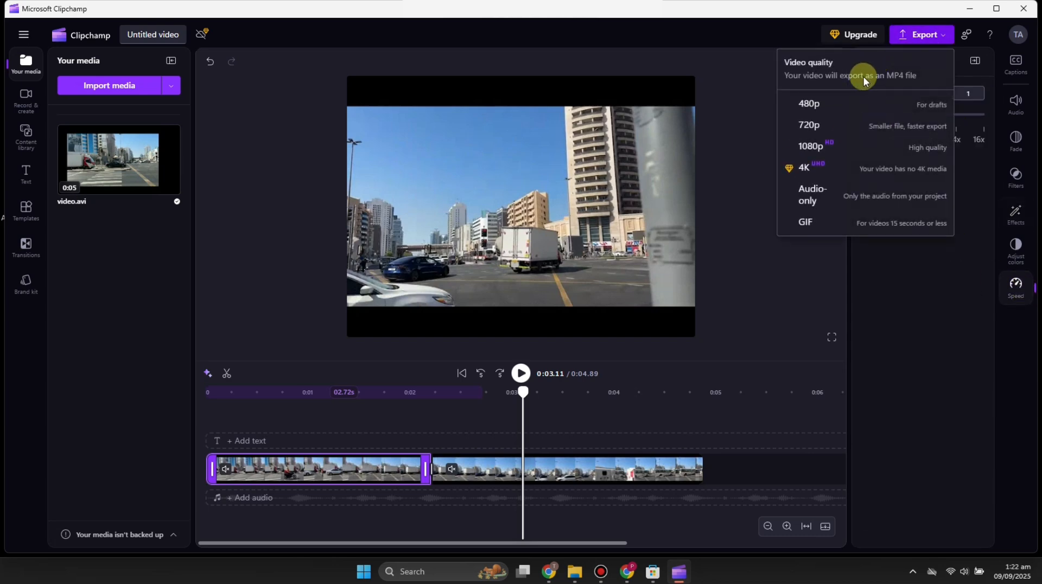
pyautogui.click(812, 106)
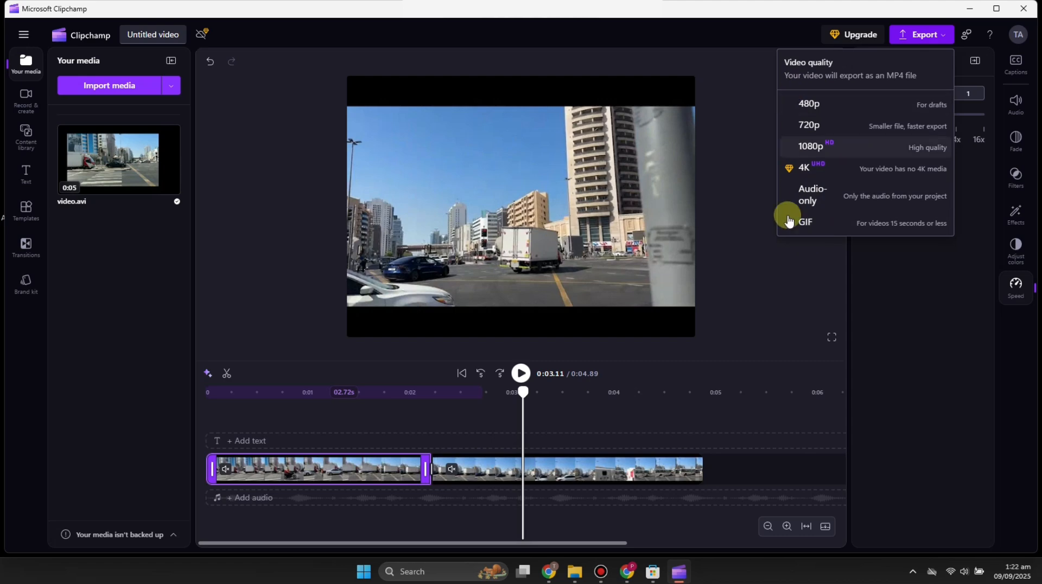
pyautogui.click(769, 263)
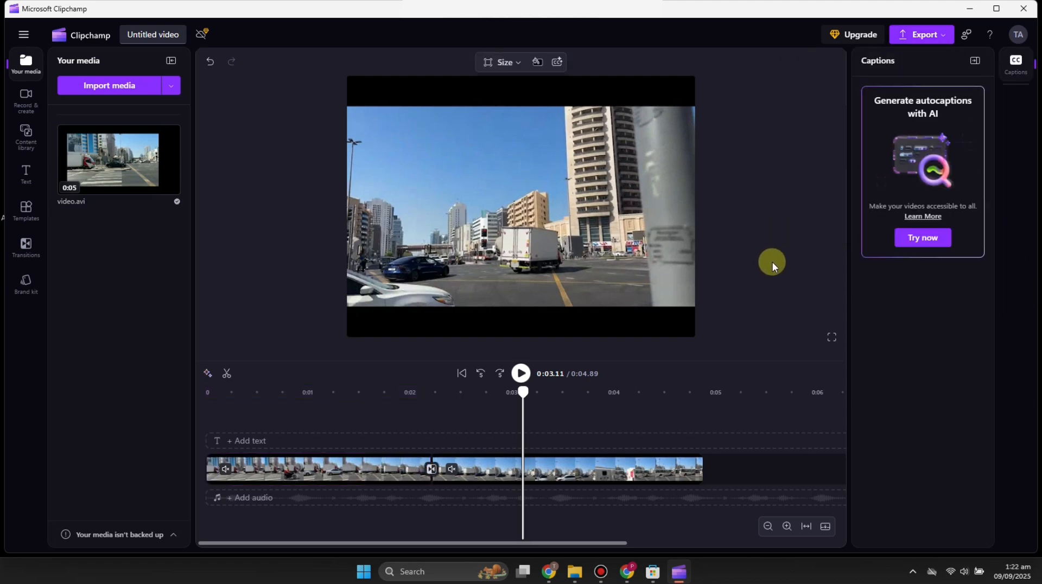